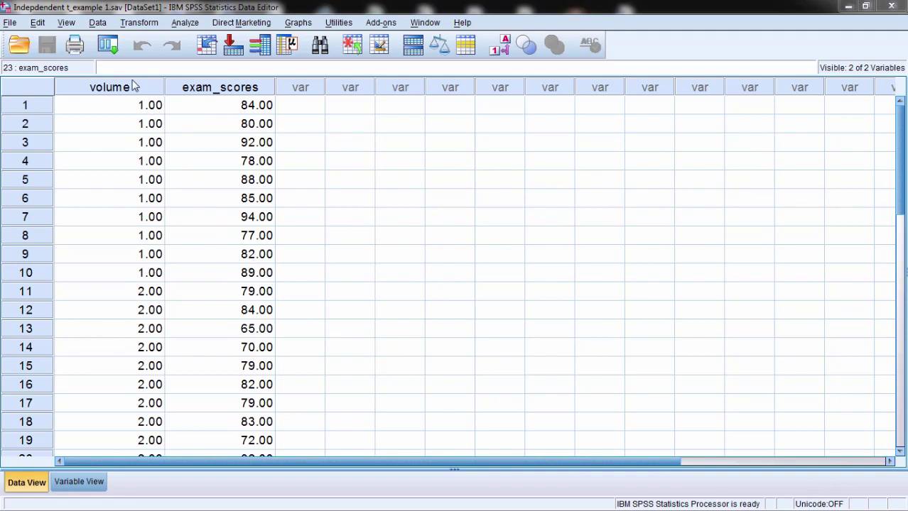
# Switch the volume column to show labels 'none (no music)' and 'high volume' instead of codes.
pyautogui.click(124, 87)
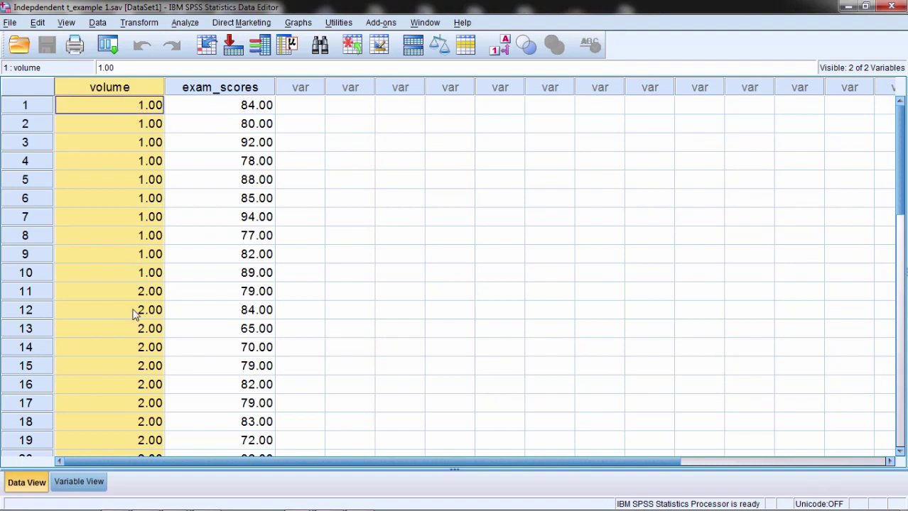
pyautogui.click(501, 46)
pyautogui.click(350, 142)
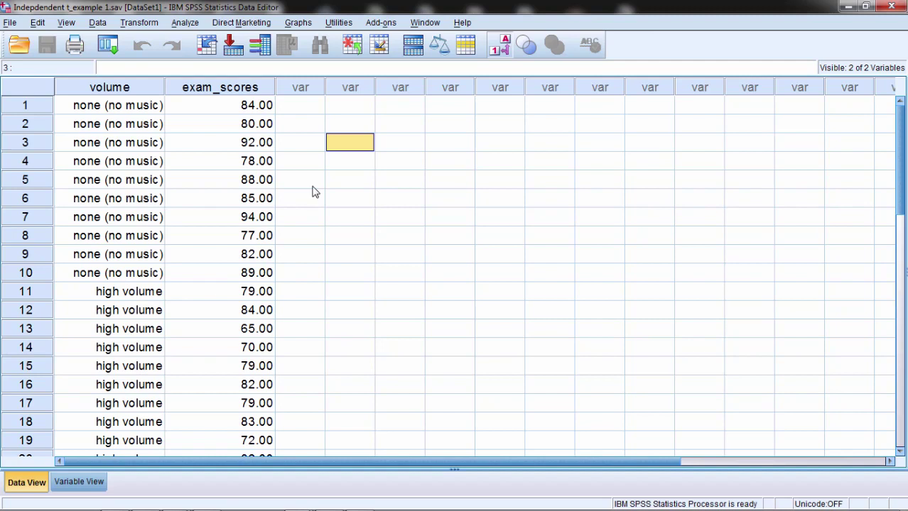
# Select the exam_scores rows 1–17 and the volume column to check scores against group labels.
pyautogui.click(244, 96)
pyautogui.moveTo(244, 108); pyautogui.dragTo(245, 404)
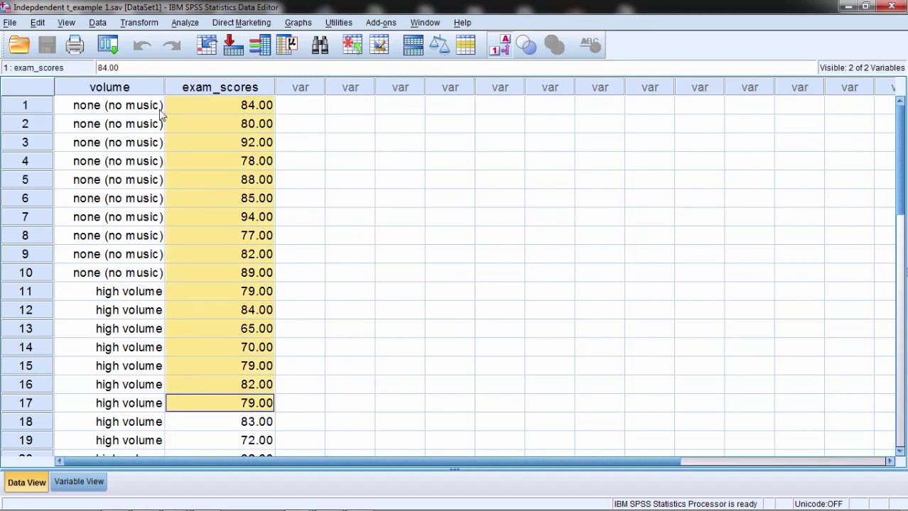
pyautogui.click(141, 91)
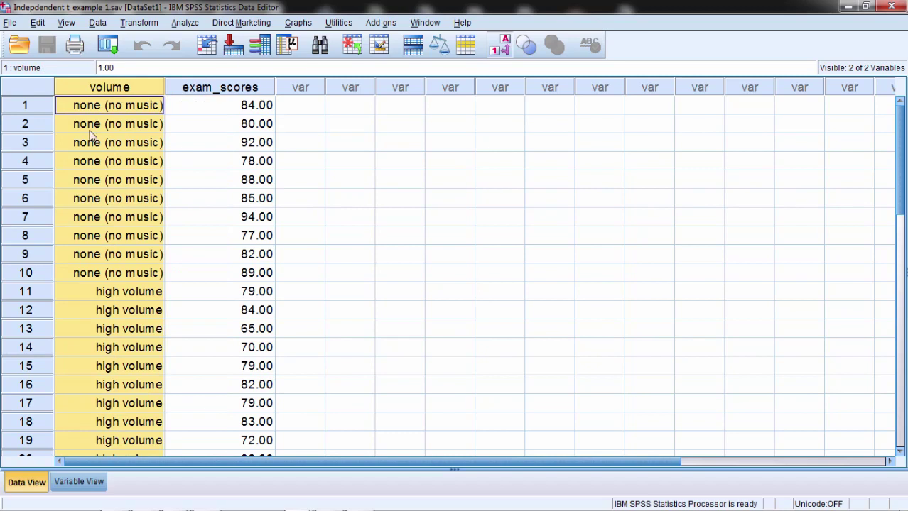
pyautogui.click(236, 85)
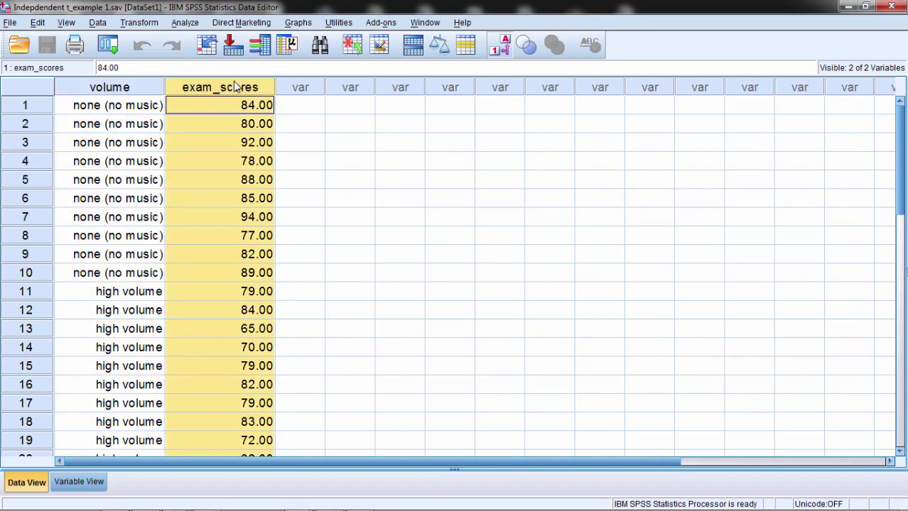
pyautogui.click(316, 178)
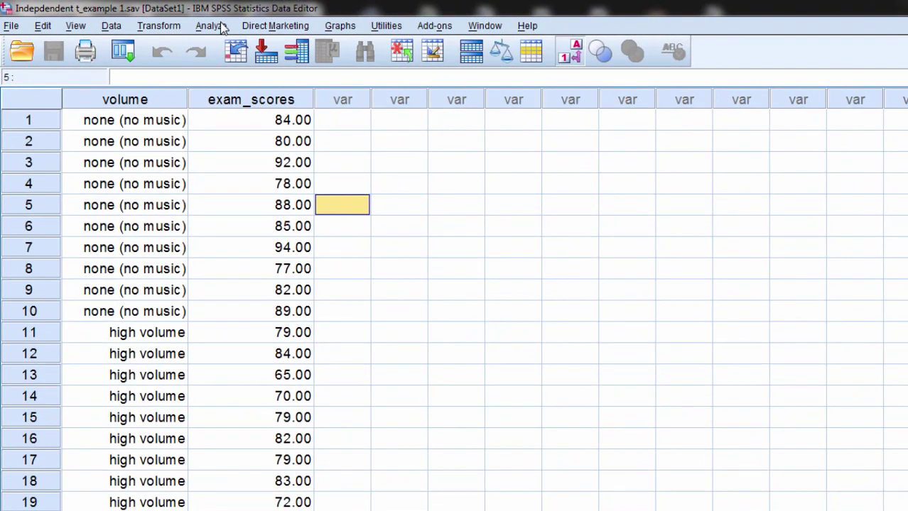
# Set up an Independent-Samples T Test with exam_scores as test variable and volume as grouping variable.
pyautogui.click(211, 26)
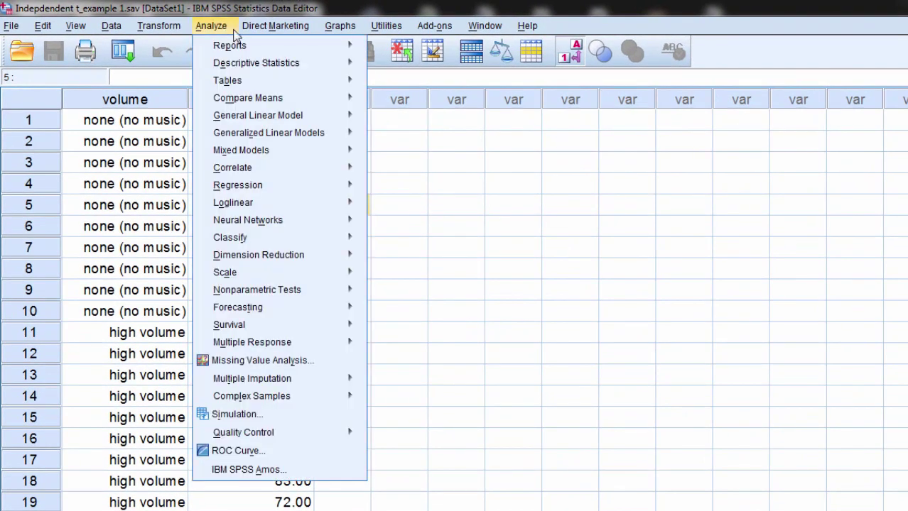
pyautogui.moveTo(334, 100)
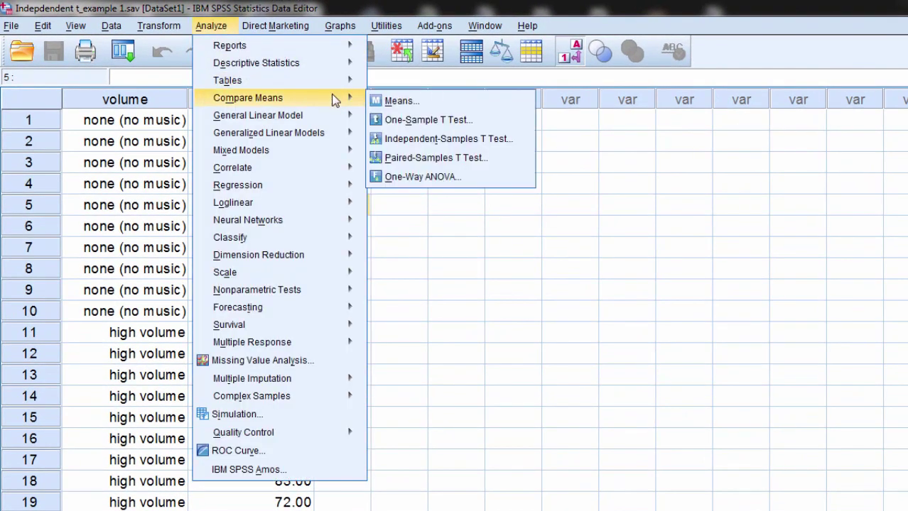
pyautogui.click(517, 139)
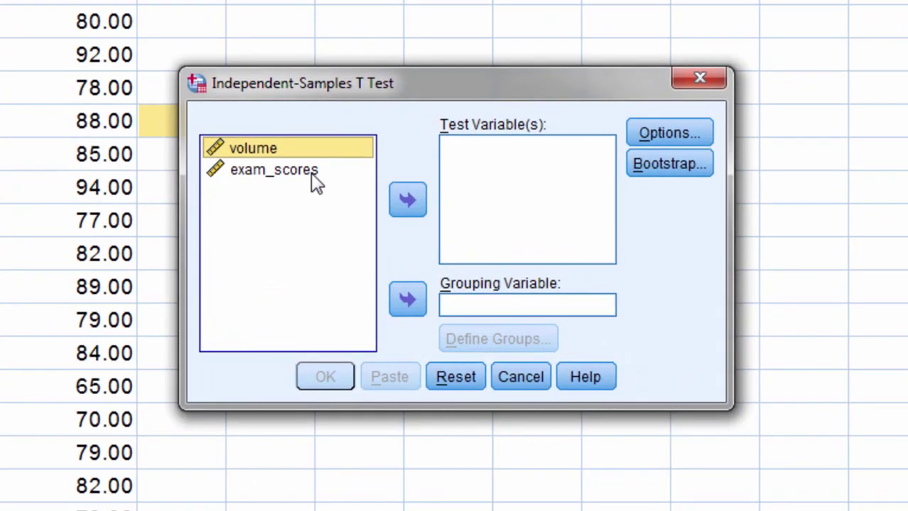
pyautogui.click(313, 172)
pyautogui.click(409, 205)
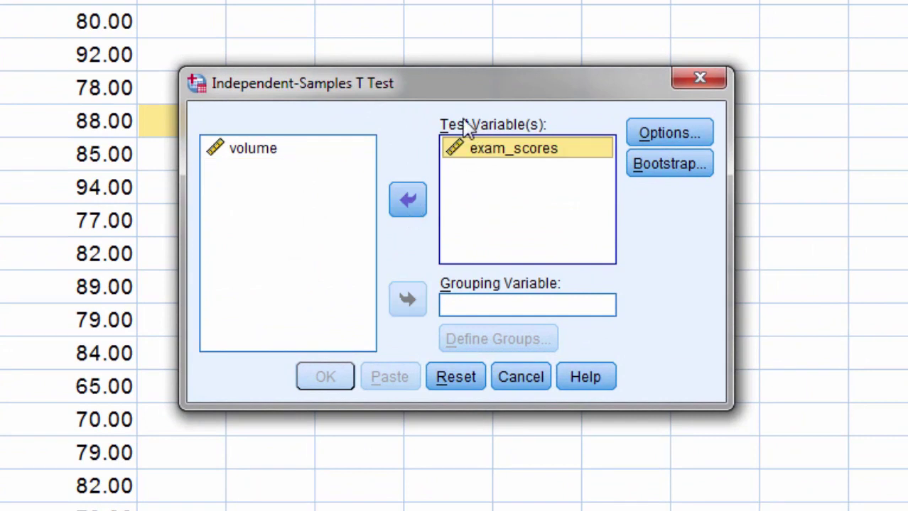
pyautogui.click(259, 152)
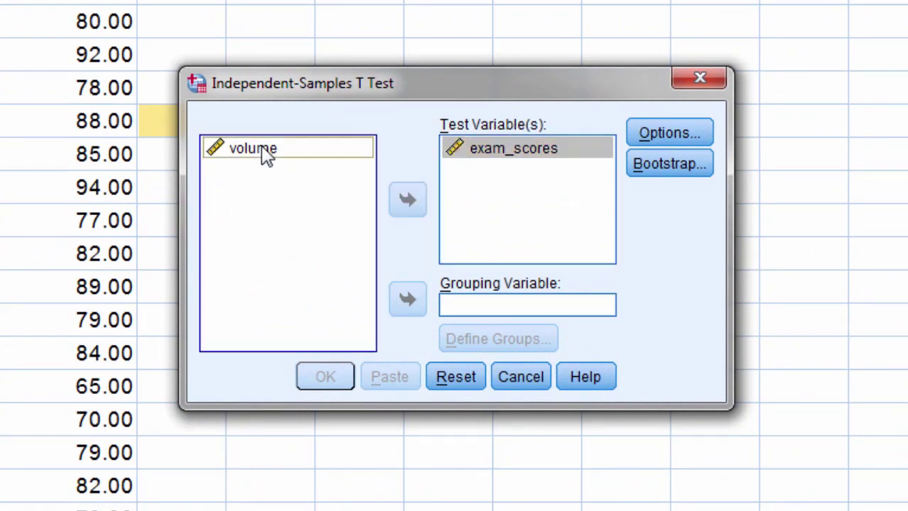
pyautogui.click(410, 302)
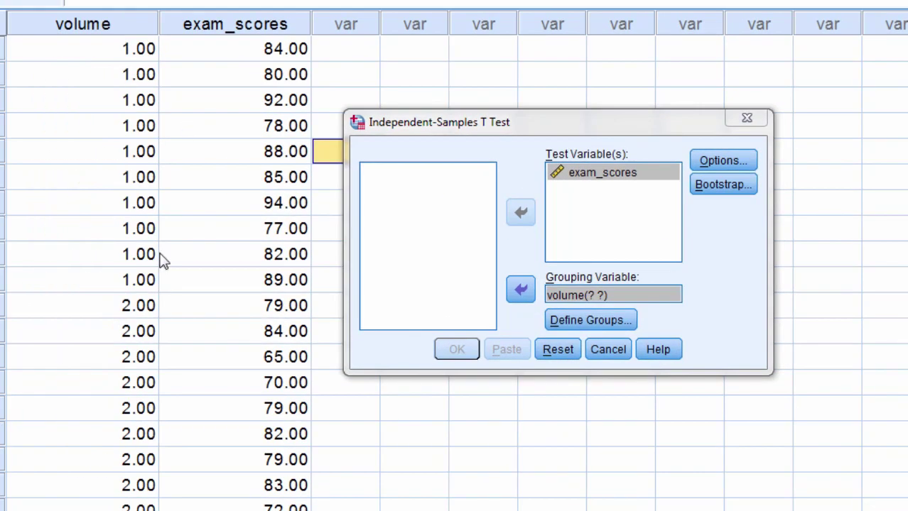
# Define the volume groups as 1 and 2 and run the t-test (t = 2.722, Sig. .014).
pyautogui.click(574, 321)
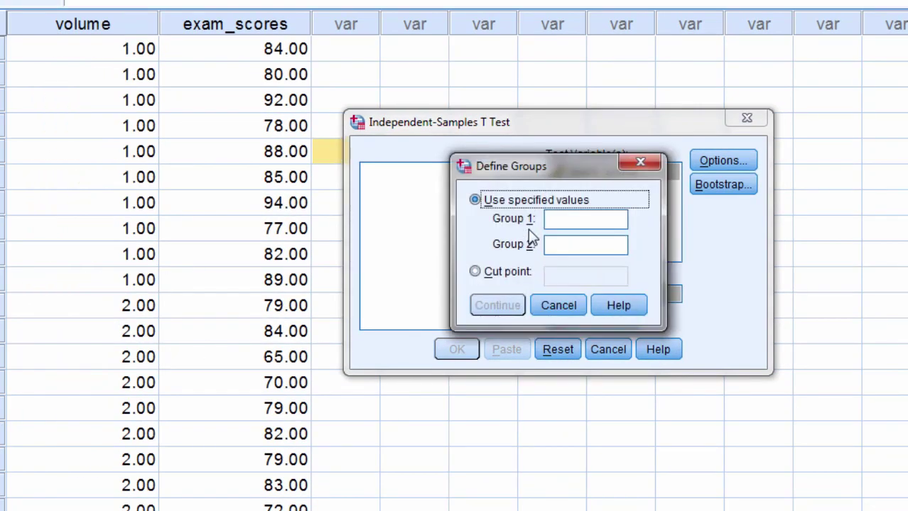
pyautogui.click(558, 221)
pyautogui.write('1')
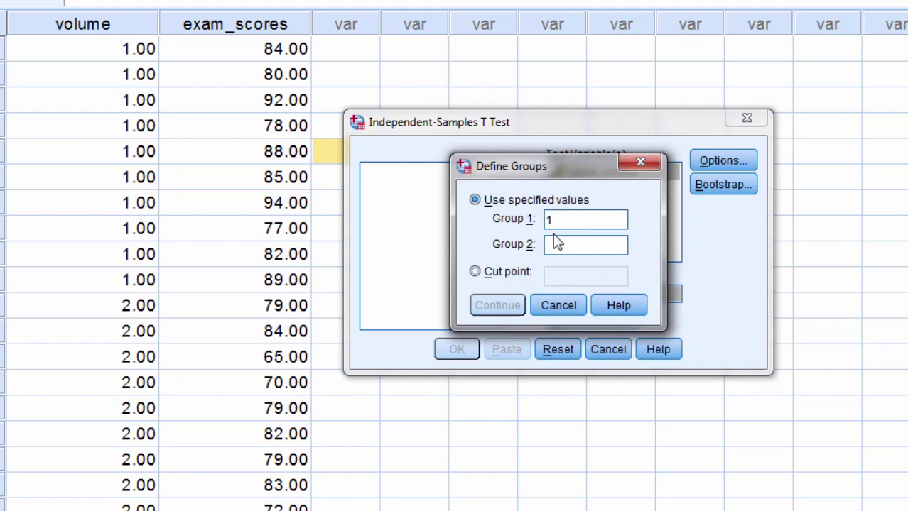
pyautogui.click(553, 244)
pyautogui.write('2')
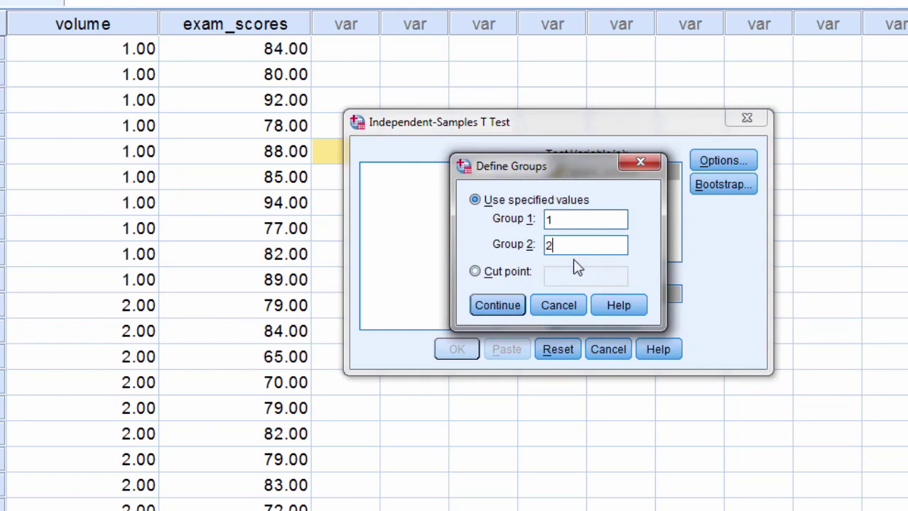
pyautogui.click(513, 305)
pyautogui.click(458, 350)
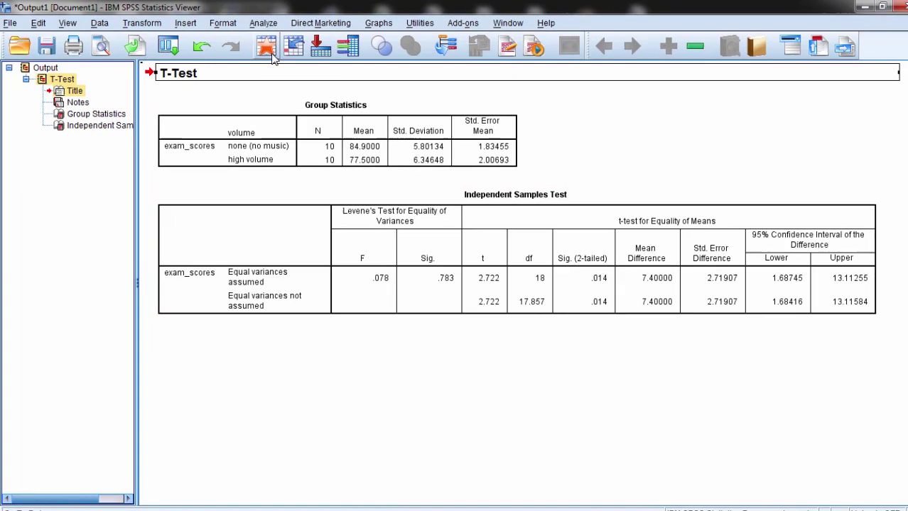
# From the Data Editor, run a One-Way ANOVA of exam_scores by volume (F = 7.407, Sig. .014).
pyautogui.click(263, 48)
pyautogui.click(212, 25)
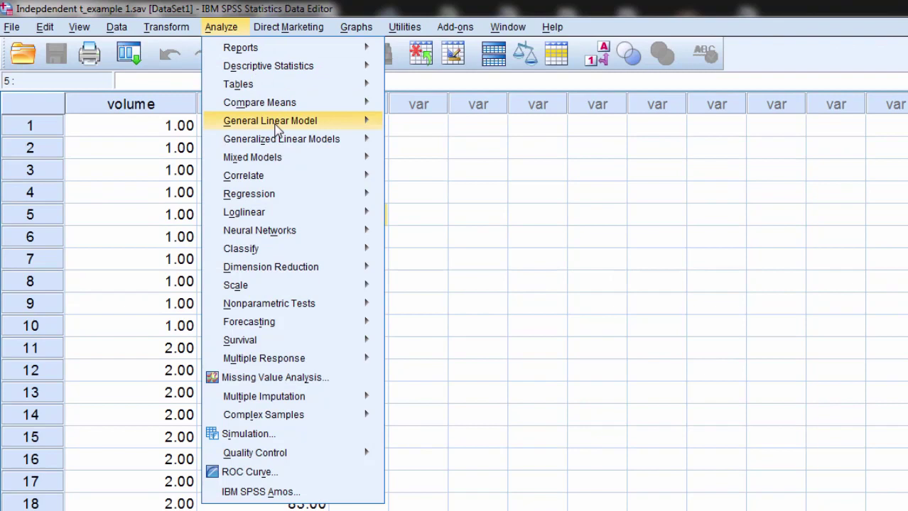
pyautogui.moveTo(291, 106)
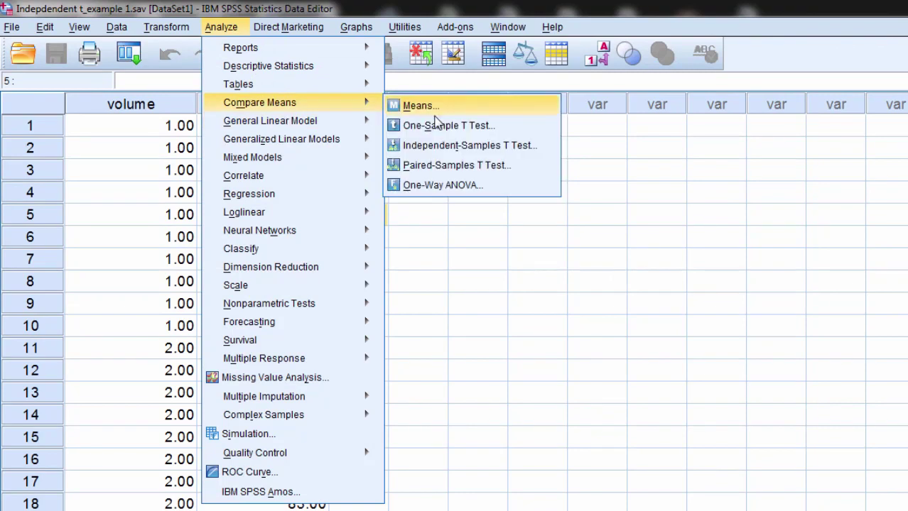
pyautogui.click(540, 194)
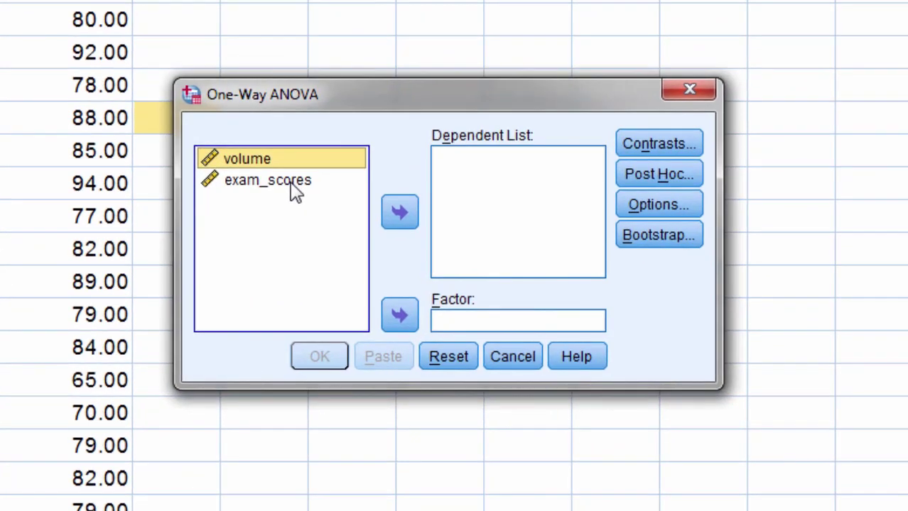
pyautogui.click(284, 180)
pyautogui.click(391, 212)
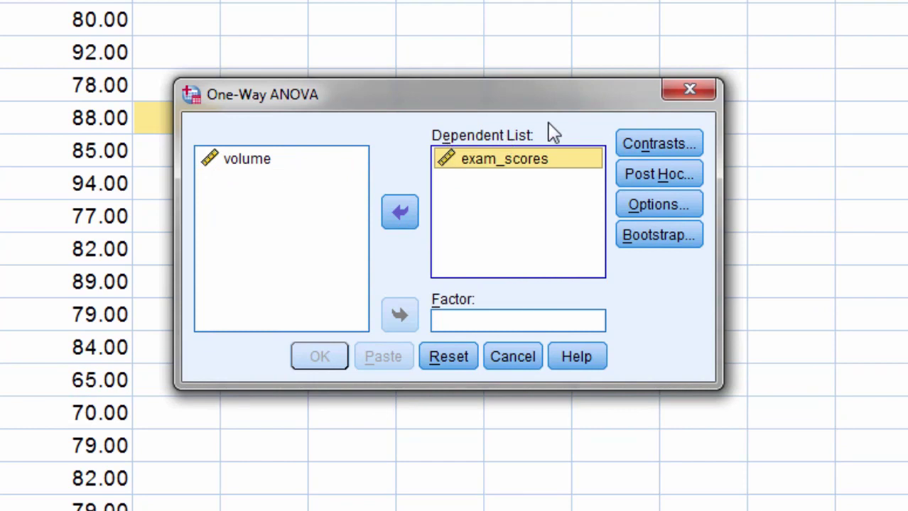
pyautogui.click(248, 161)
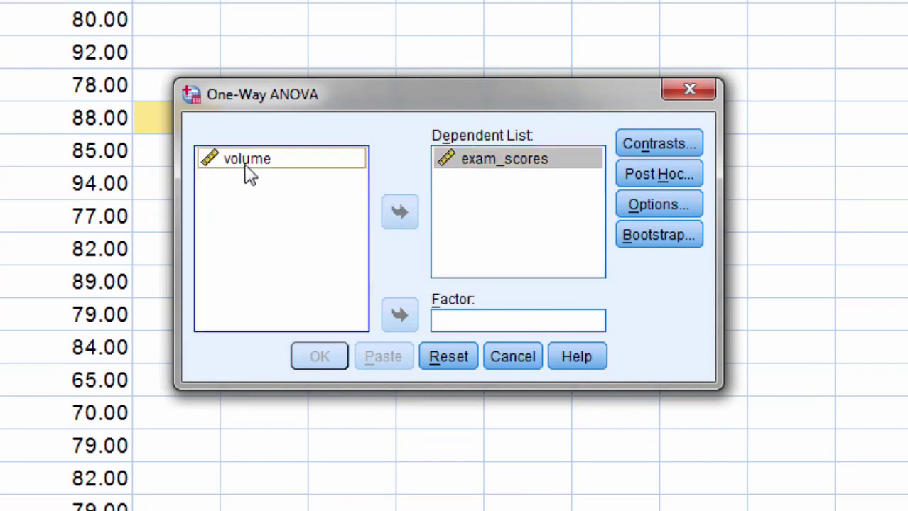
pyautogui.click(399, 317)
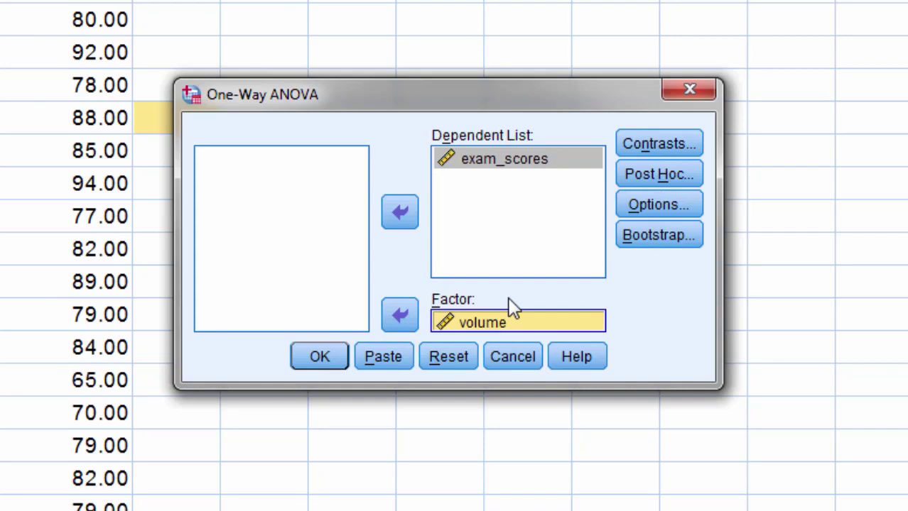
pyautogui.click(339, 366)
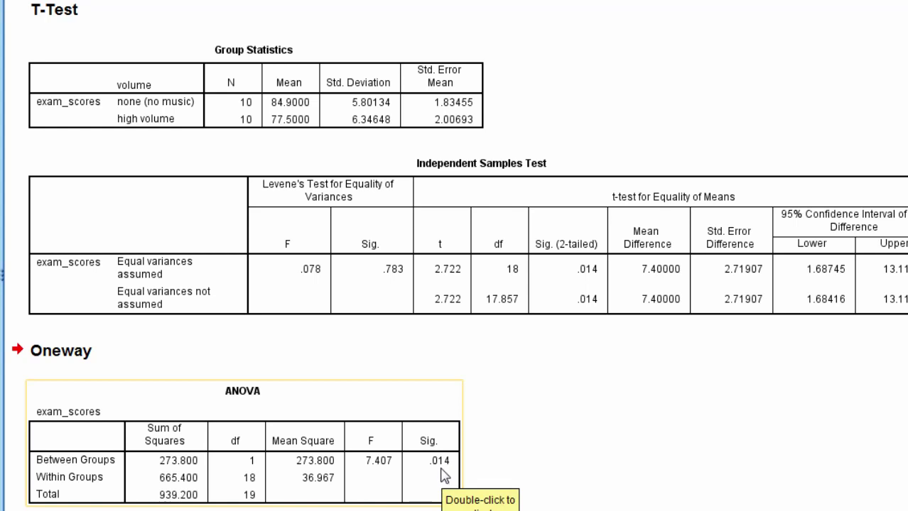
pyautogui.doubleClick(587, 270)
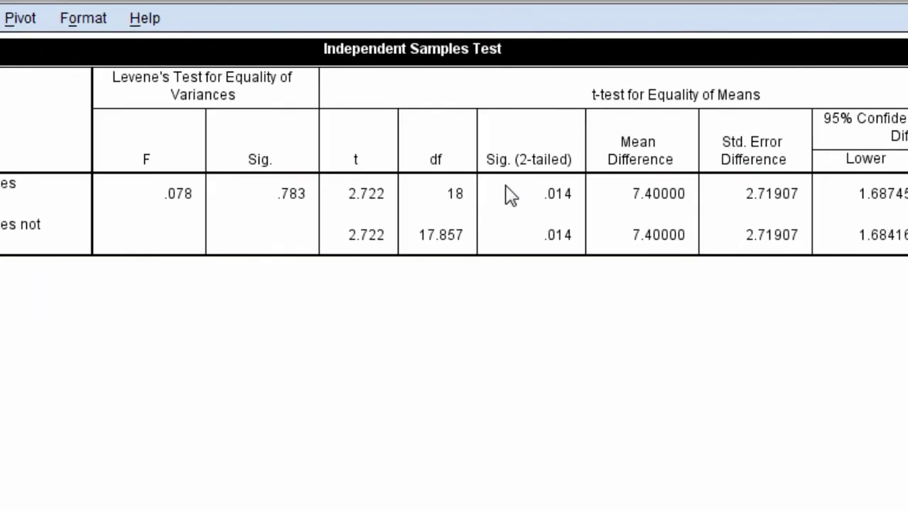
pyautogui.doubleClick(527, 184)
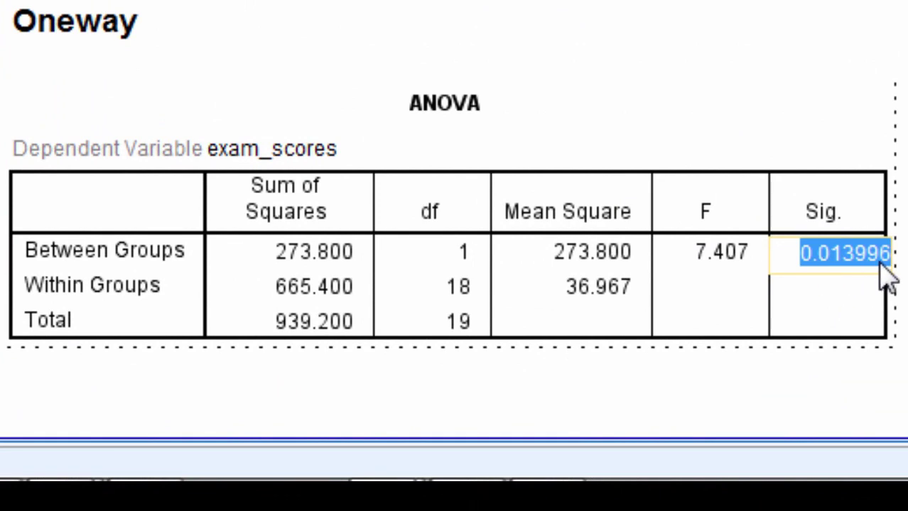
pyautogui.click(902, 253)
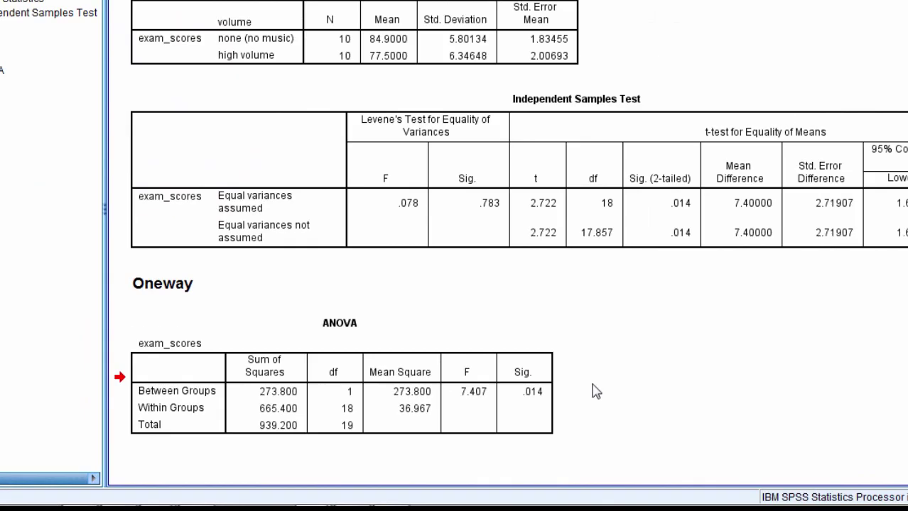